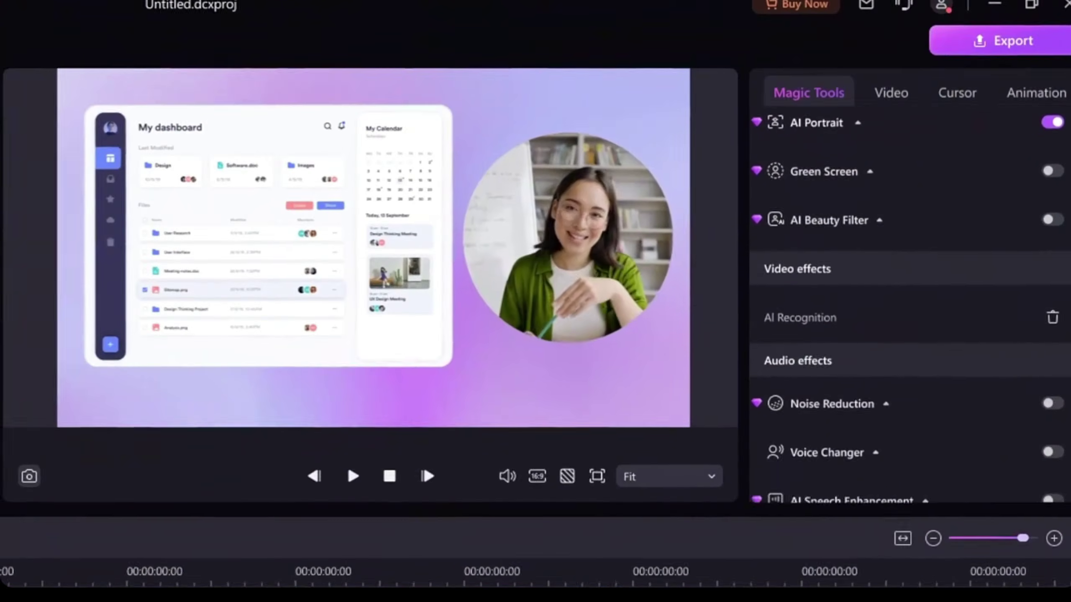
- Add the AI Vocal Remover effect and start recording the baking soda slide presentation
{"action": "left_click_drag", "start_coordinate": [565, 133], "coordinate": [502, 486]}
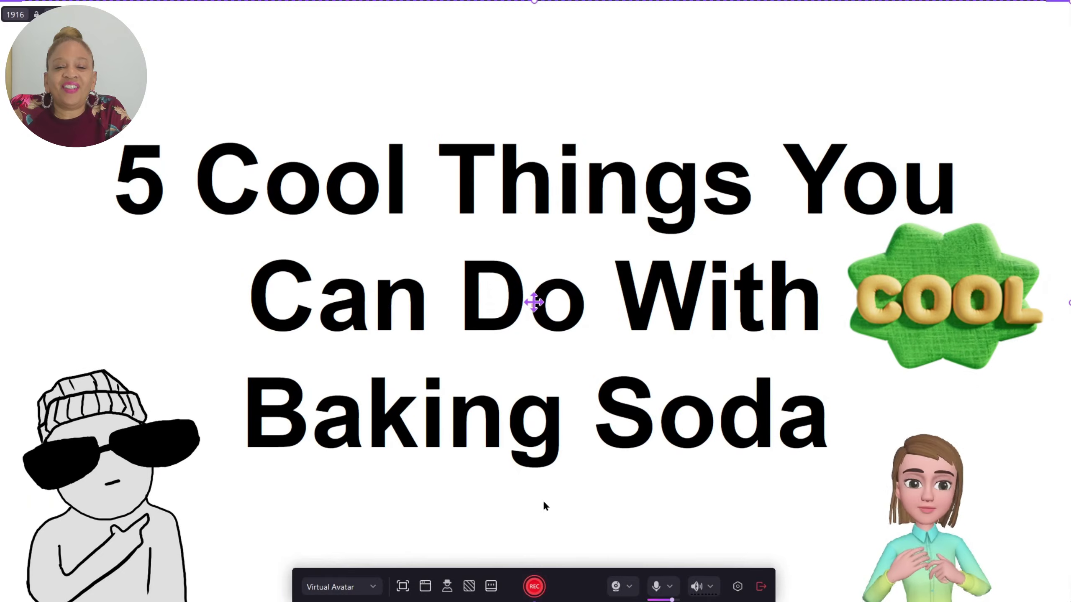
{"action": "left_click", "coordinate": [534, 586]}
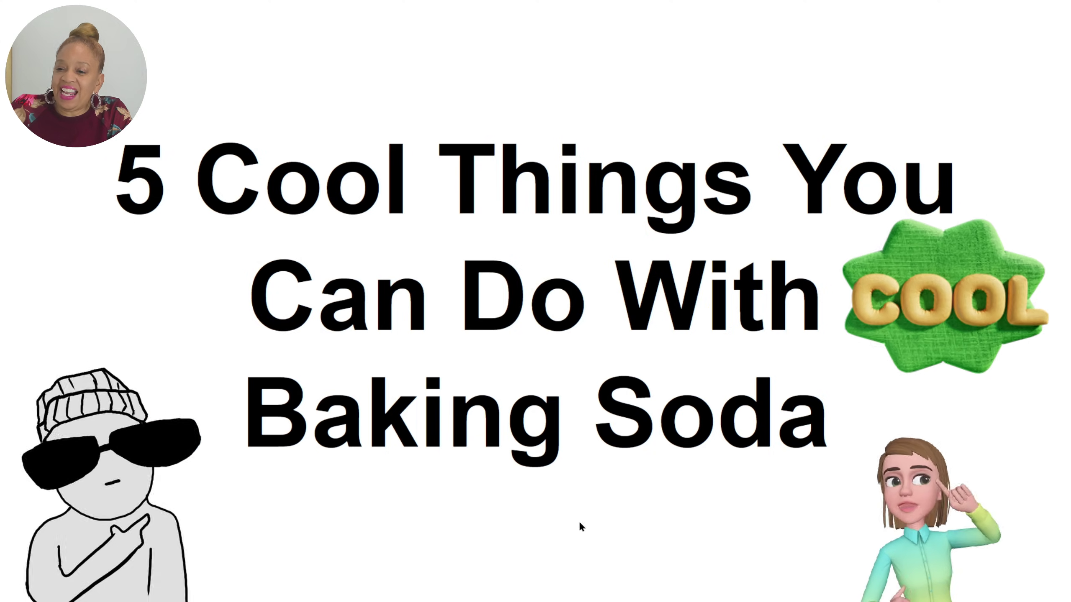
- Record the volcano, balloon, lava lamp, fizzy and slime slides, moving the avatar lower left
{"action": "key", "text": "Right"}
{"action": "left_click_drag", "start_coordinate": [913, 553], "coordinate": [82, 558]}
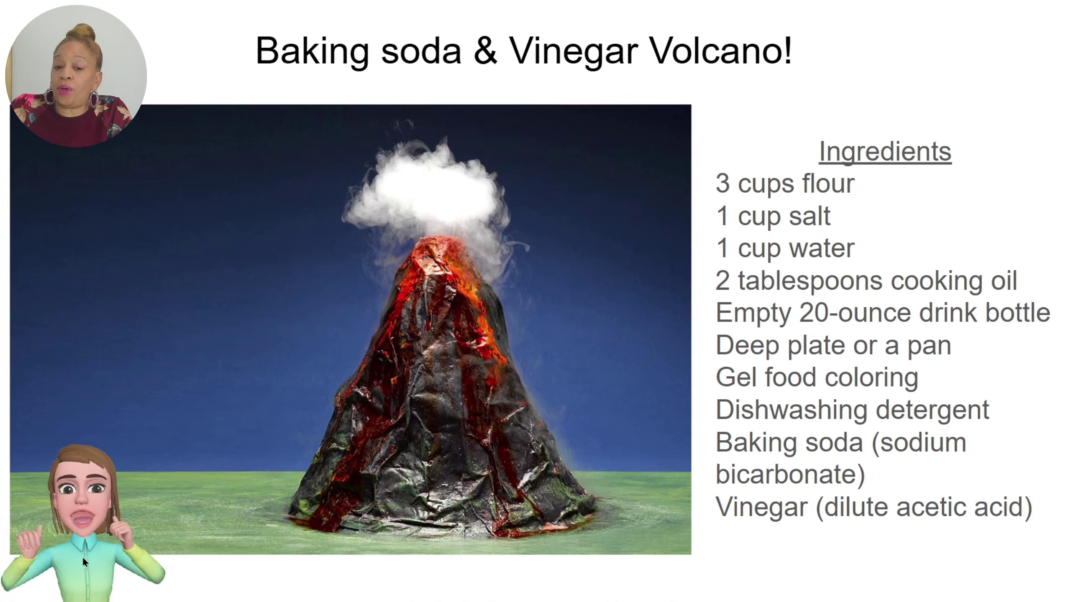
{"action": "key", "text": "Right"}
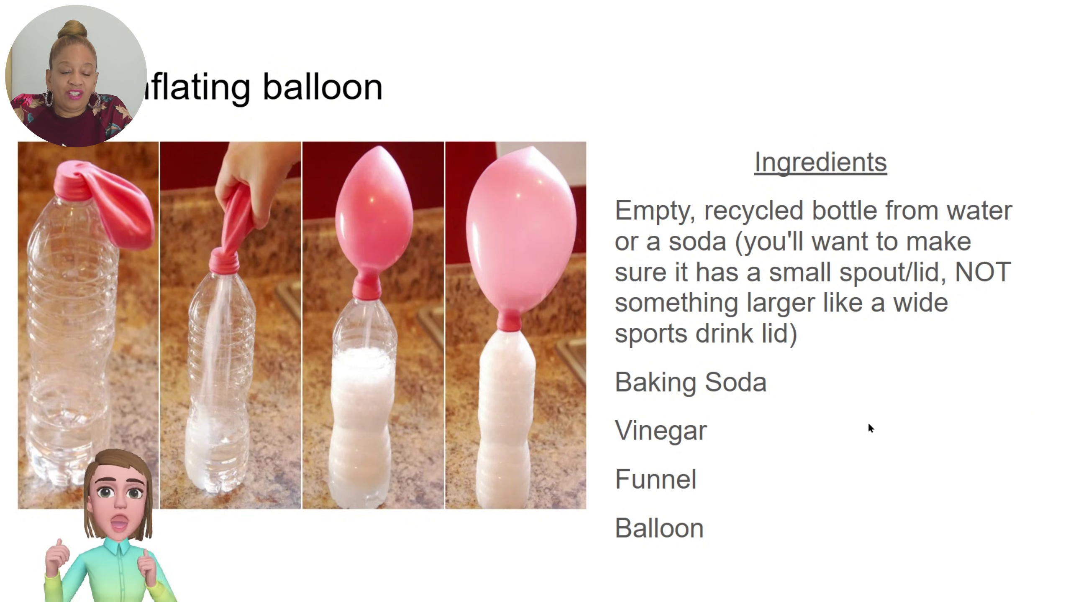
{"action": "key", "text": "Right"}
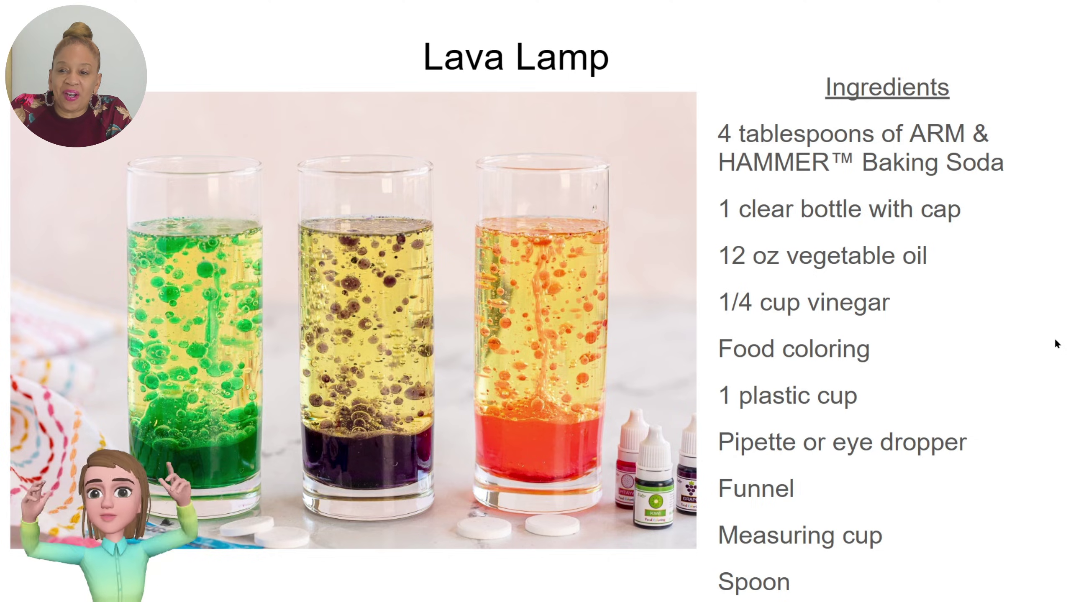
{"action": "key", "text": "Right"}
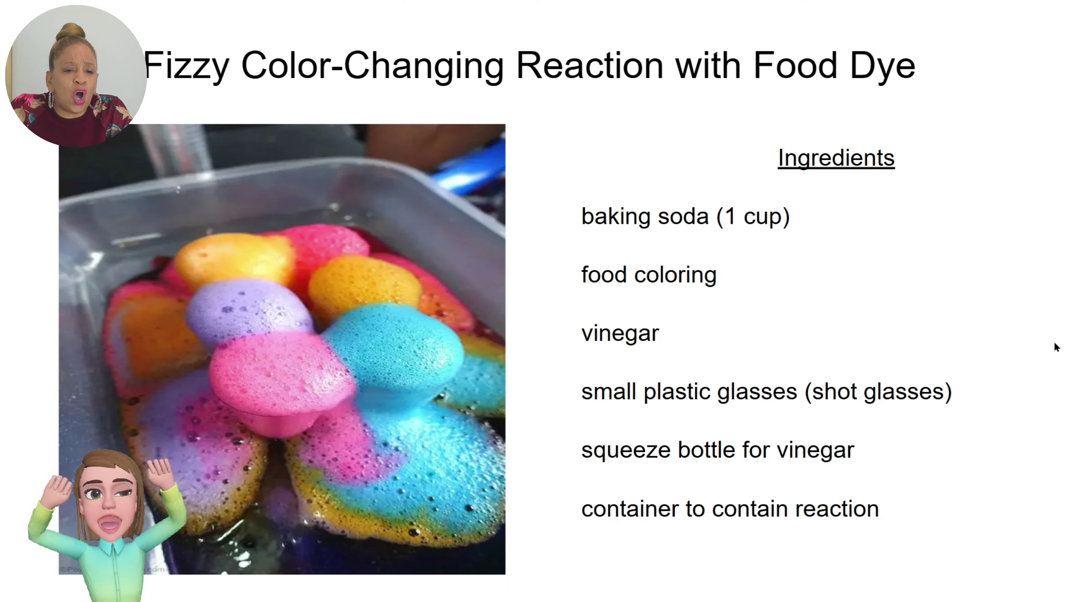
{"action": "key", "text": "Right"}
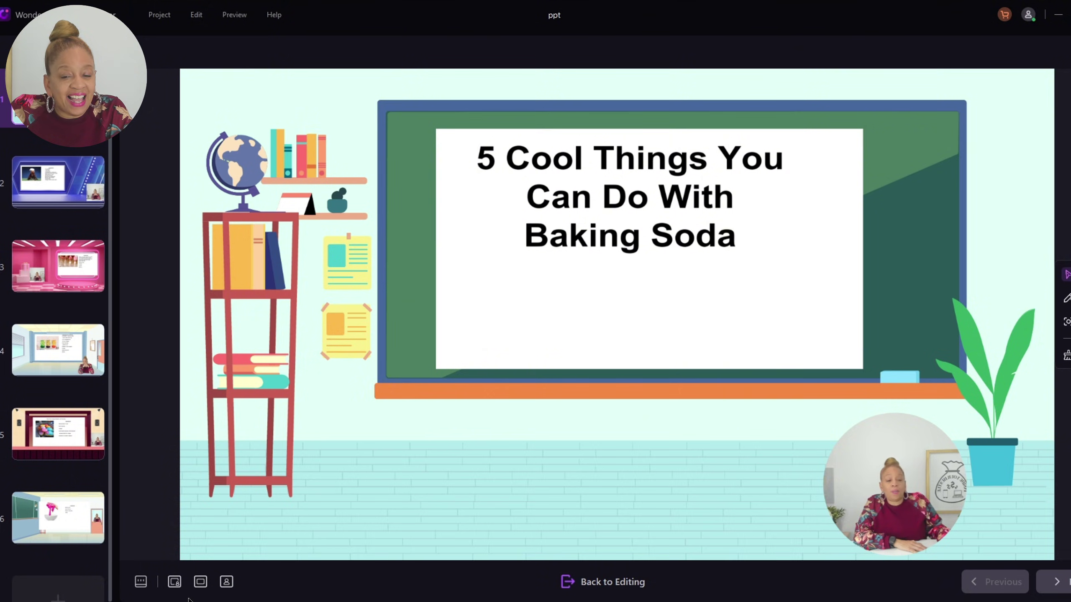
- Preview slides 2–6: volcano, balloon, lava lamp, fizzy color-changing reaction and slime ingredients
{"action": "key", "text": "Right"}
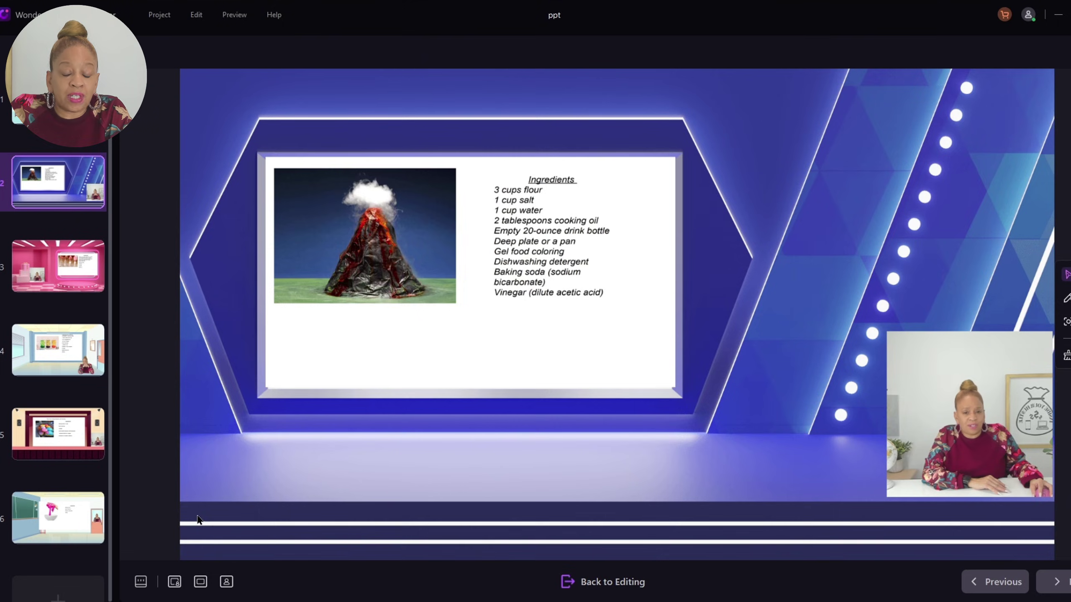
{"action": "left_click", "coordinate": [63, 266]}
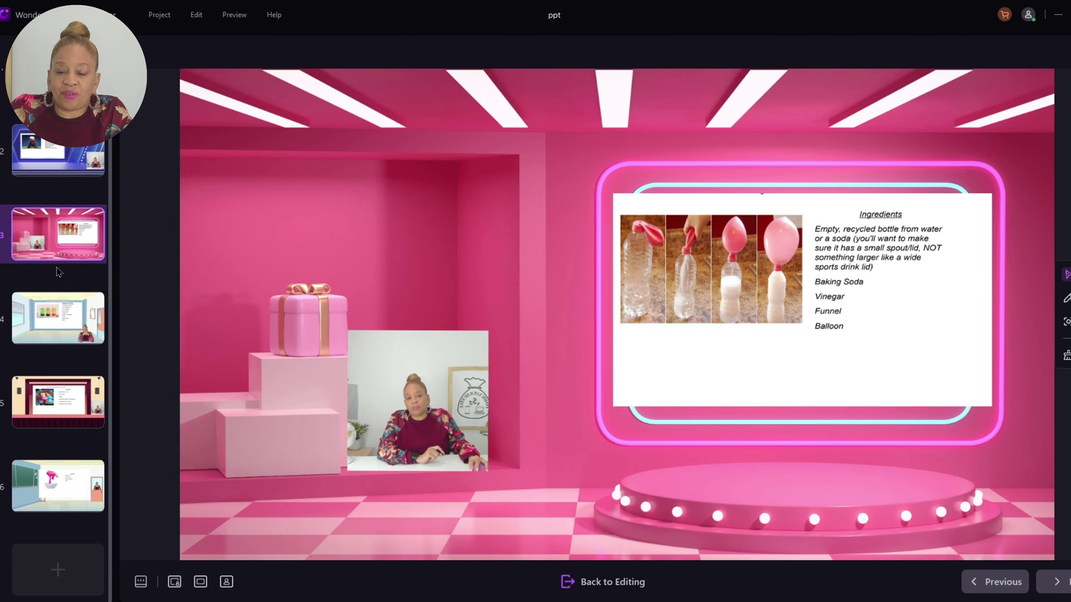
{"action": "left_click", "coordinate": [100, 327]}
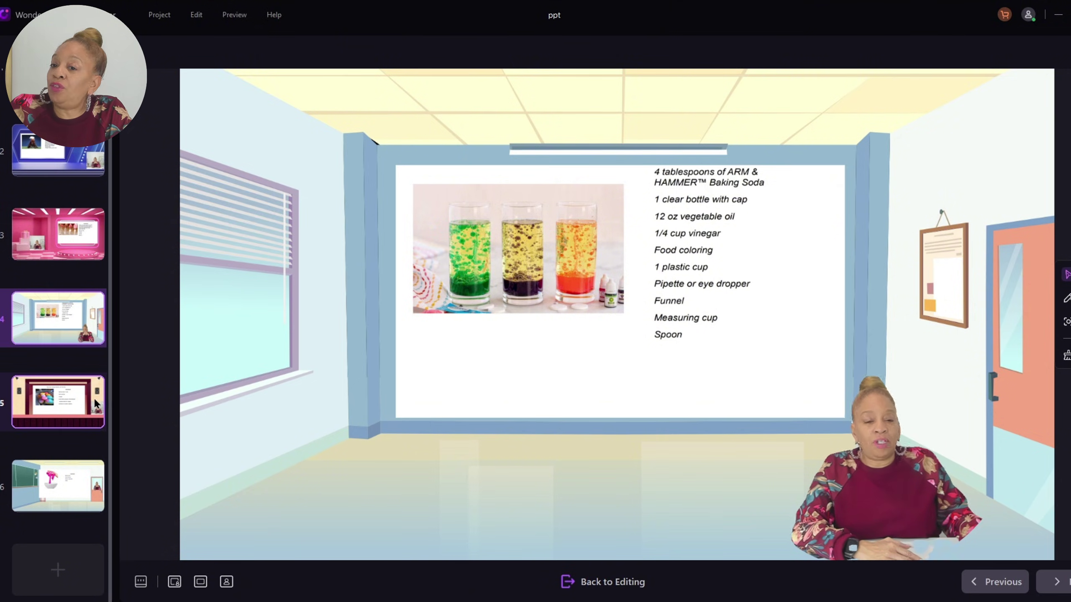
{"action": "left_click", "coordinate": [71, 413]}
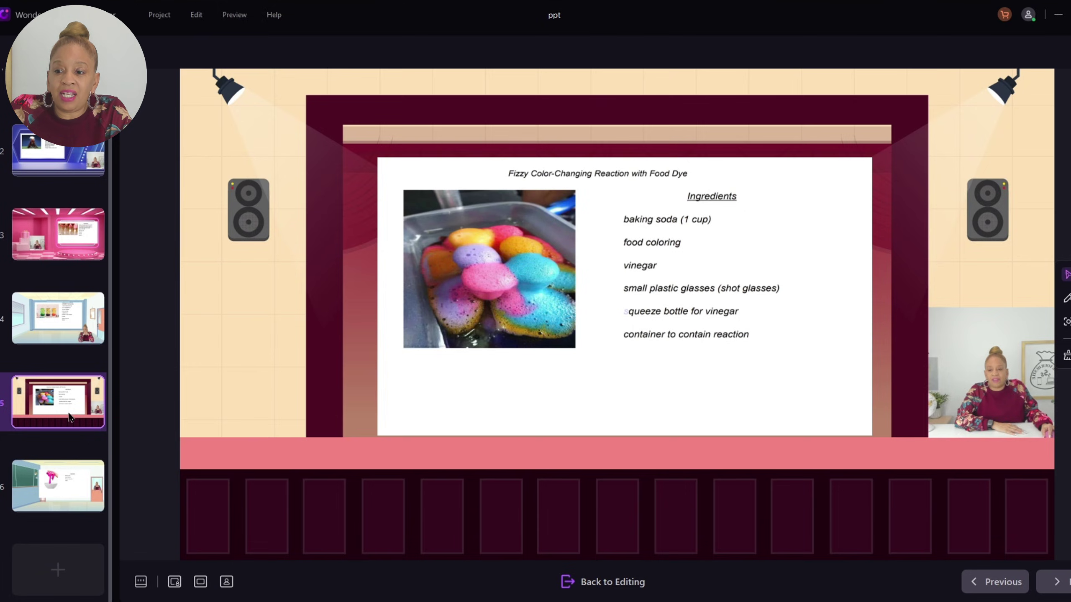
{"action": "left_click", "coordinate": [40, 478]}
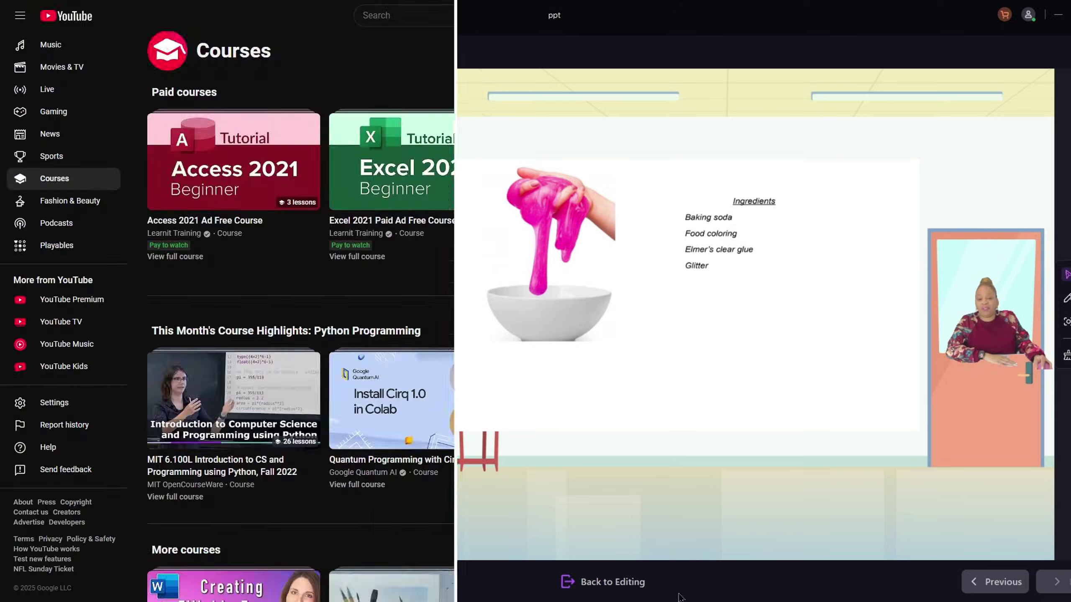
- Scroll down the YouTube Courses page past the paid courses and Python highlights
{"action": "scroll", "coordinate": [609, 302], "scroll_direction": "down", "scroll_amount": 5}
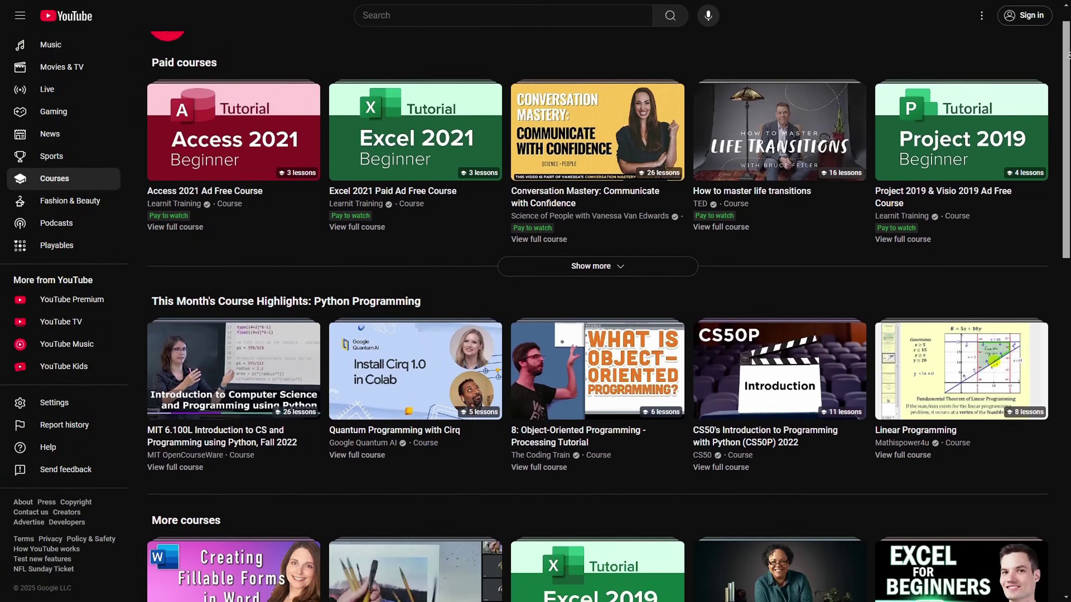
{"action": "scroll", "coordinate": [609, 301], "scroll_direction": "down", "scroll_amount": 5}
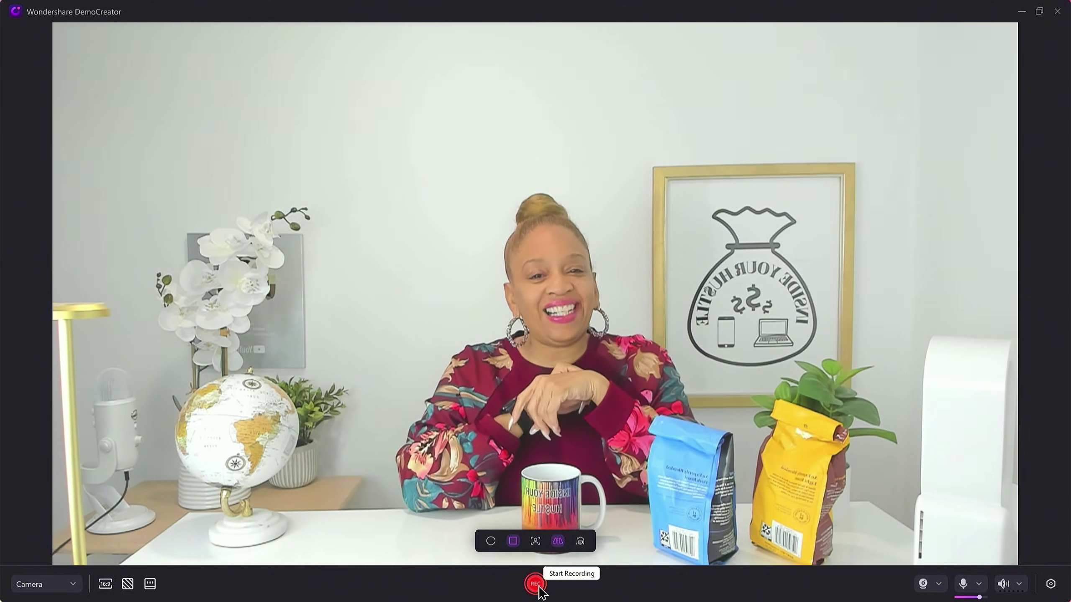
- Start a camera-only recording of the presenter at her desk
{"action": "left_click", "coordinate": [535, 585]}
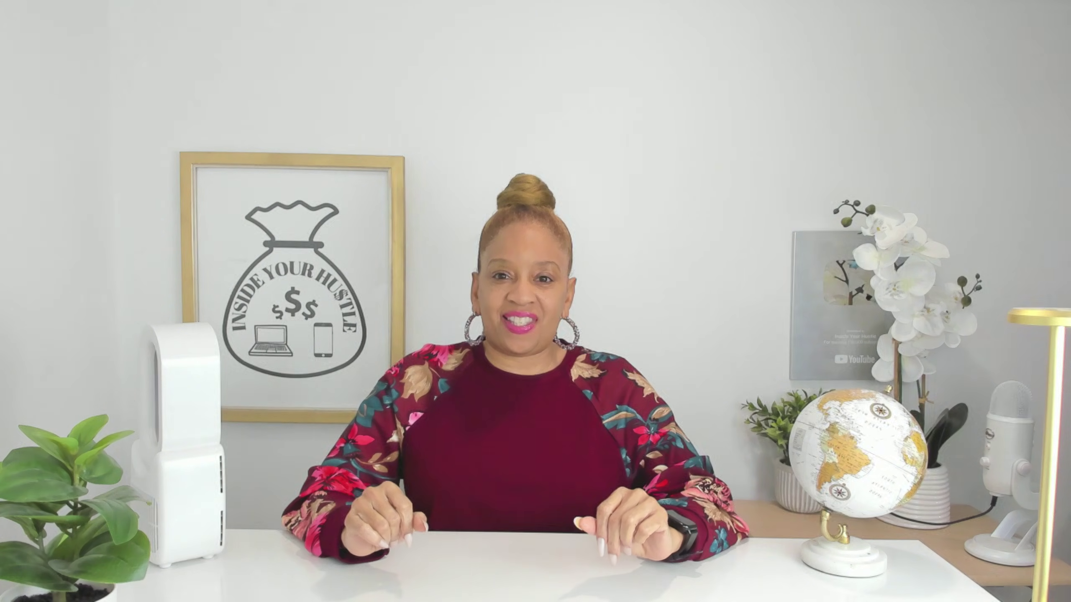
- Place two gardening clips on track 01, matching the project to 3840x2160 at 24fps
{"action": "left_click", "coordinate": [233, 169]}
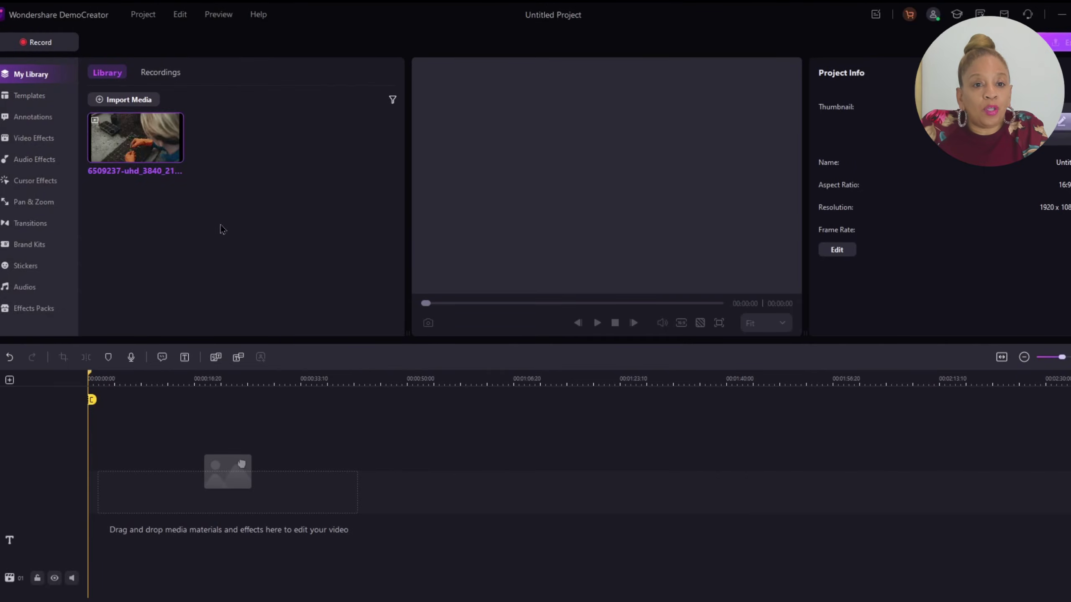
{"action": "left_click_drag", "start_coordinate": [135, 137], "coordinate": [83, 500]}
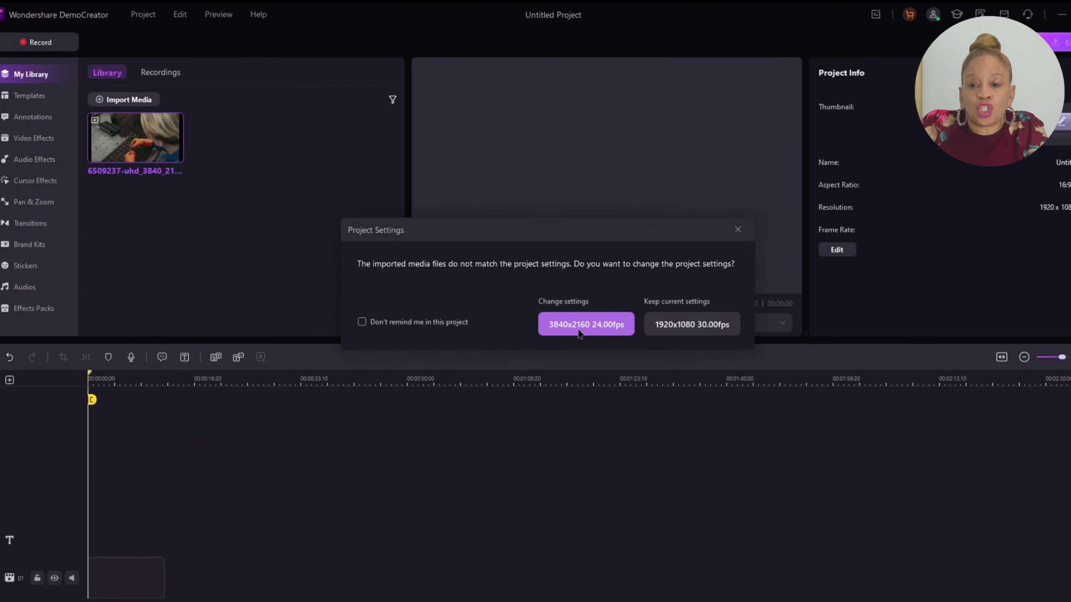
{"action": "left_click", "coordinate": [578, 324]}
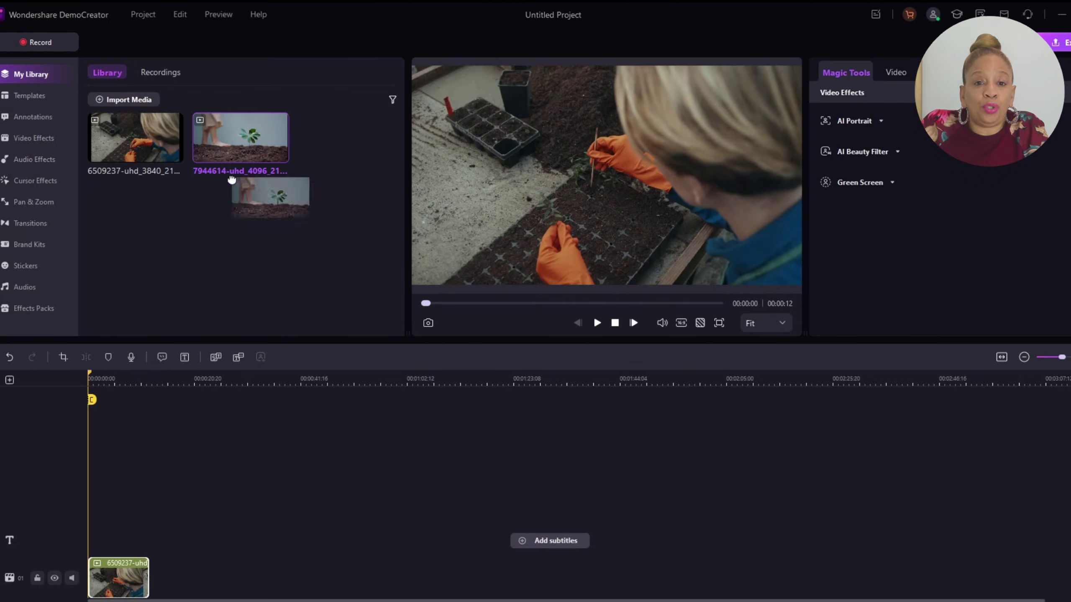
{"action": "left_click_drag", "start_coordinate": [240, 137], "coordinate": [214, 567]}
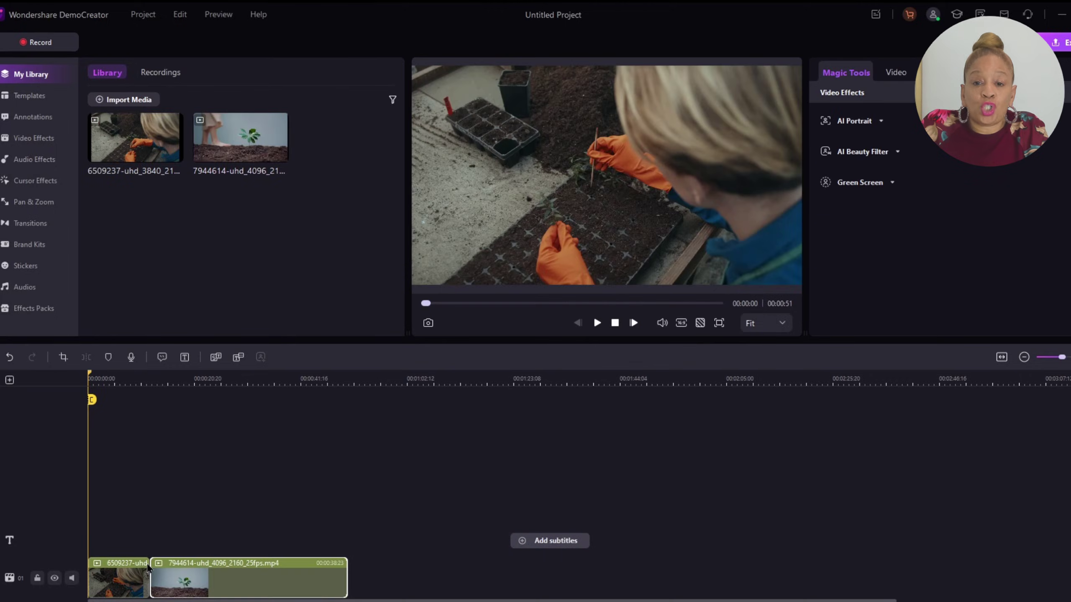
{"action": "left_click", "coordinate": [1001, 357]}
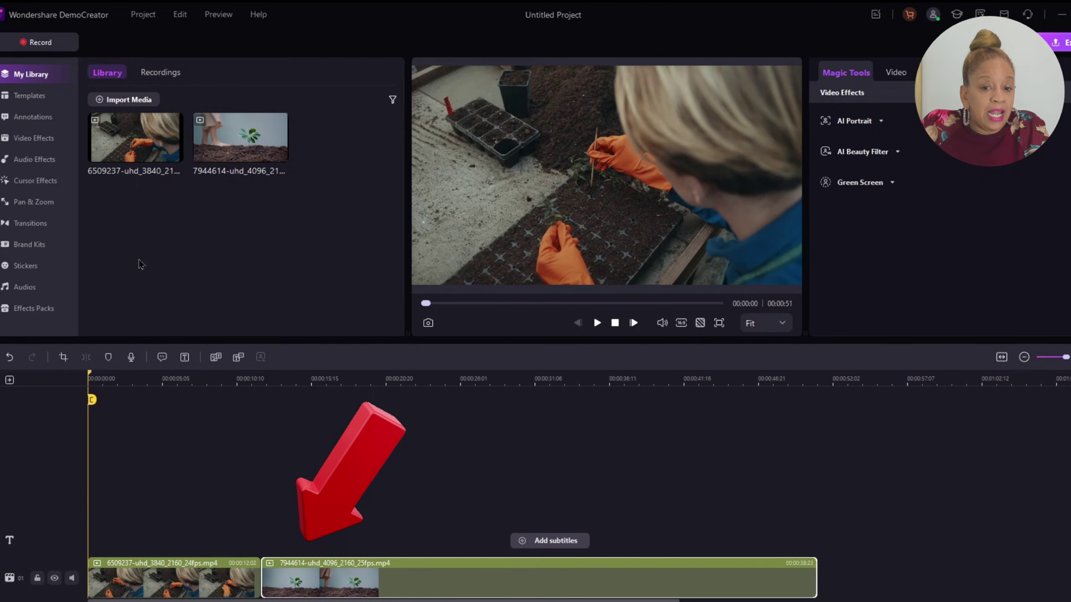
- Join the first two gardening clips with a Warp transition and play them back
{"action": "left_click", "coordinate": [31, 223]}
{"action": "scroll", "coordinate": [250, 202], "scroll_direction": "down", "scroll_amount": 3}
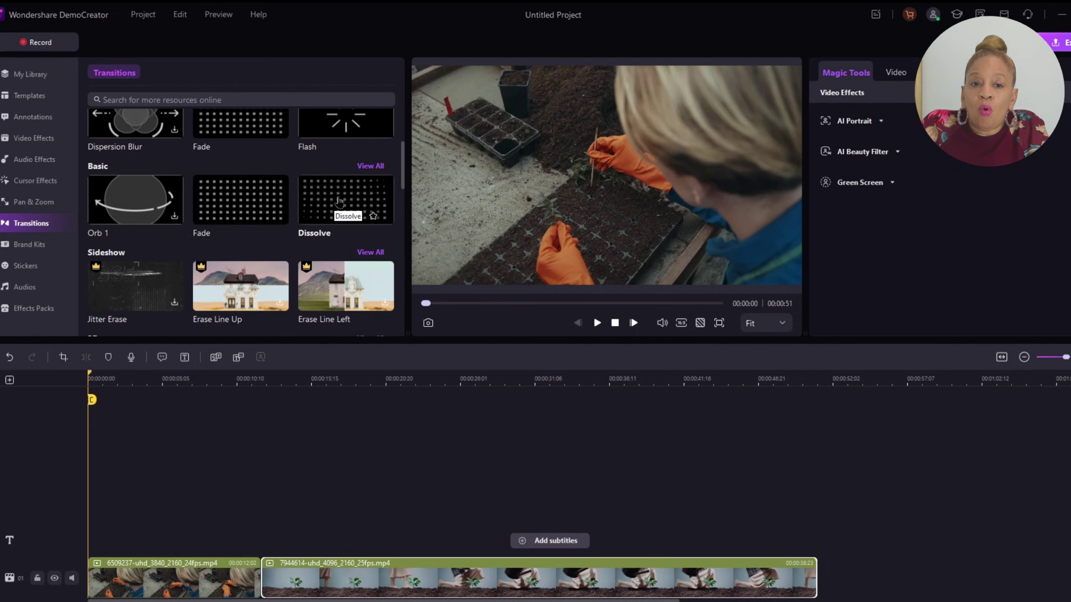
{"action": "scroll", "coordinate": [258, 203], "scroll_direction": "down", "scroll_amount": 3}
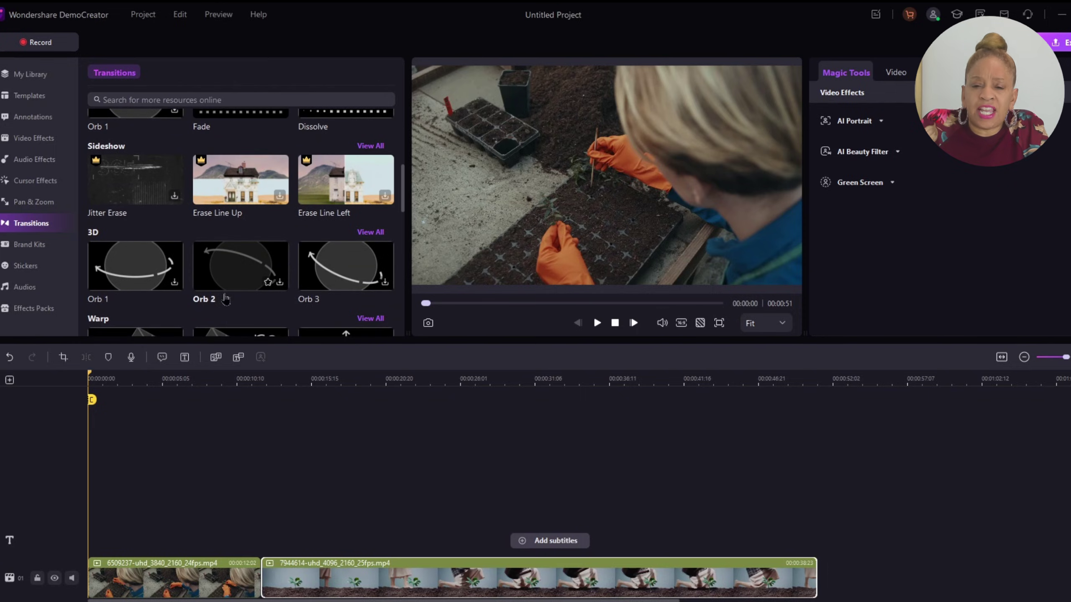
{"action": "left_click_drag", "start_coordinate": [233, 264], "coordinate": [258, 571]}
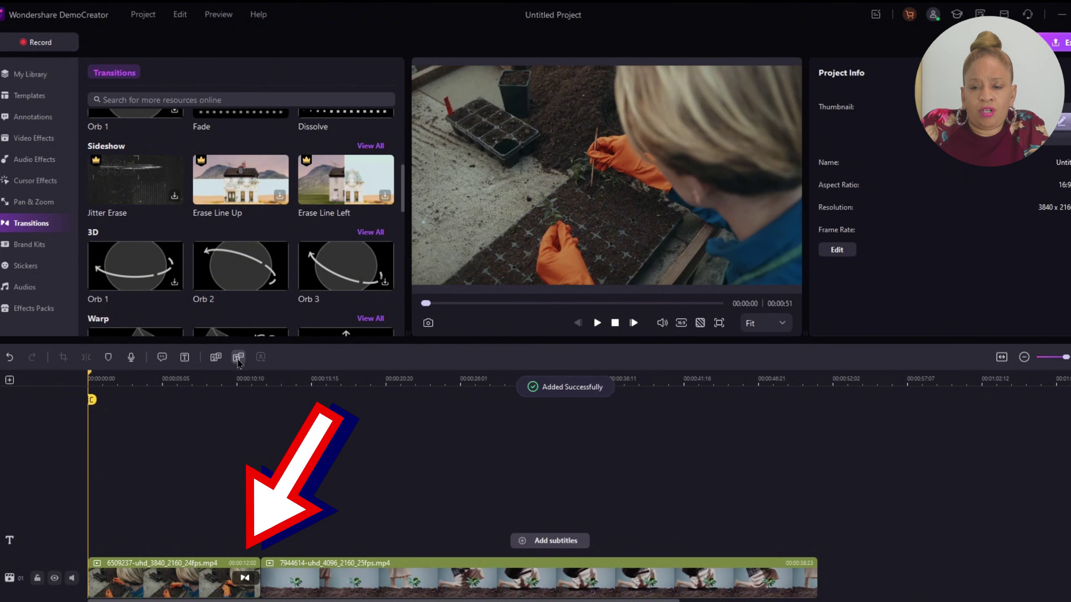
{"action": "key", "text": "space"}
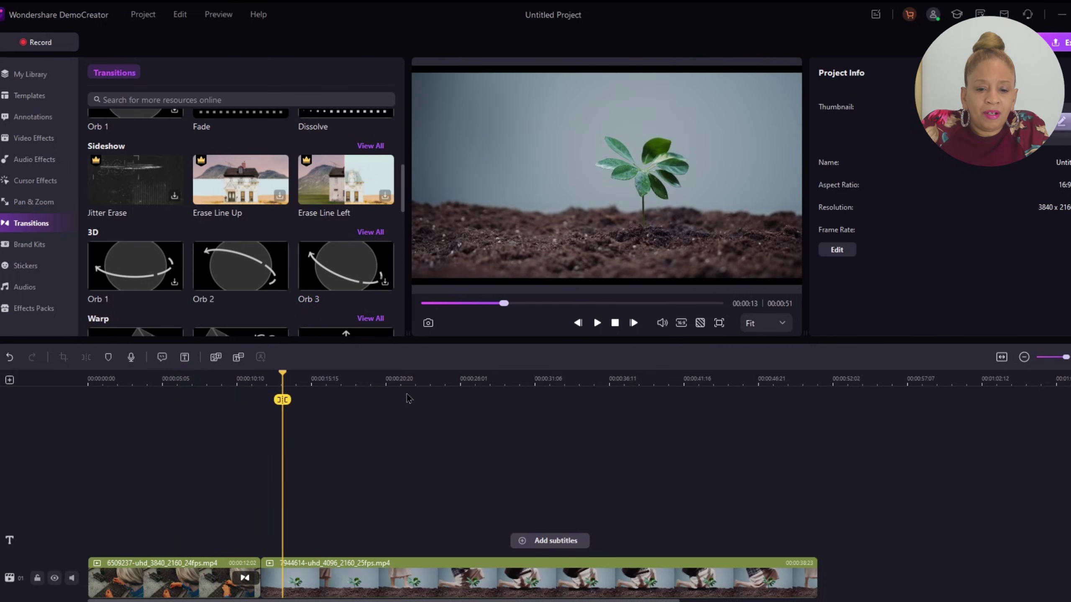
- Add the greenhouse clip after the plant clip with a transition, and preview the join
{"action": "left_click", "coordinate": [28, 73]}
{"action": "left_click_drag", "start_coordinate": [346, 137], "coordinate": [839, 578]}
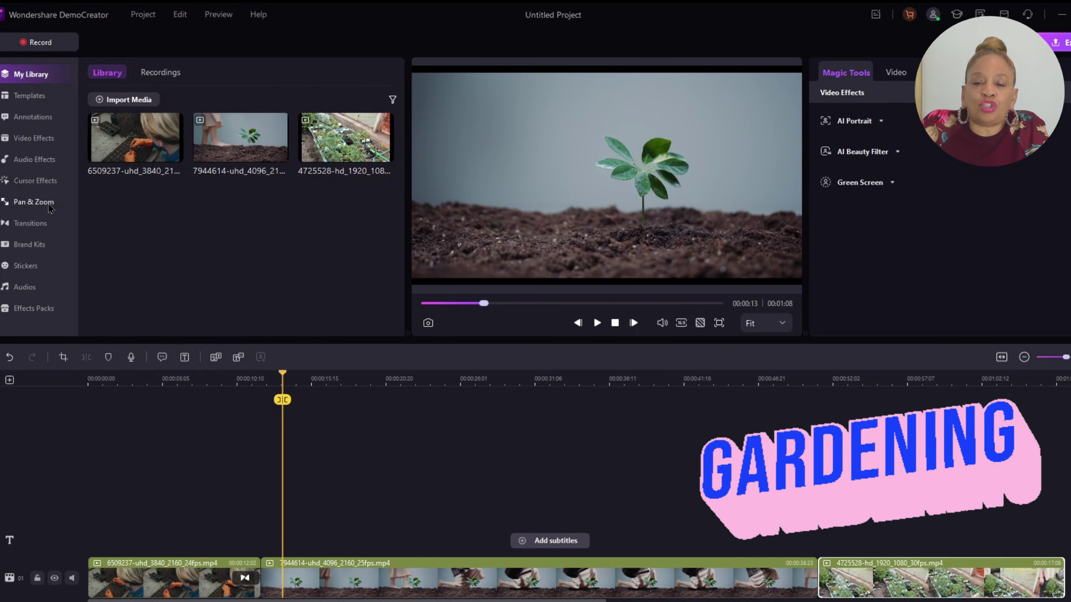
{"action": "left_click", "coordinate": [57, 217]}
{"action": "scroll", "coordinate": [236, 220], "scroll_direction": "down", "scroll_amount": 3}
{"action": "left_click_drag", "start_coordinate": [136, 245], "coordinate": [820, 574]}
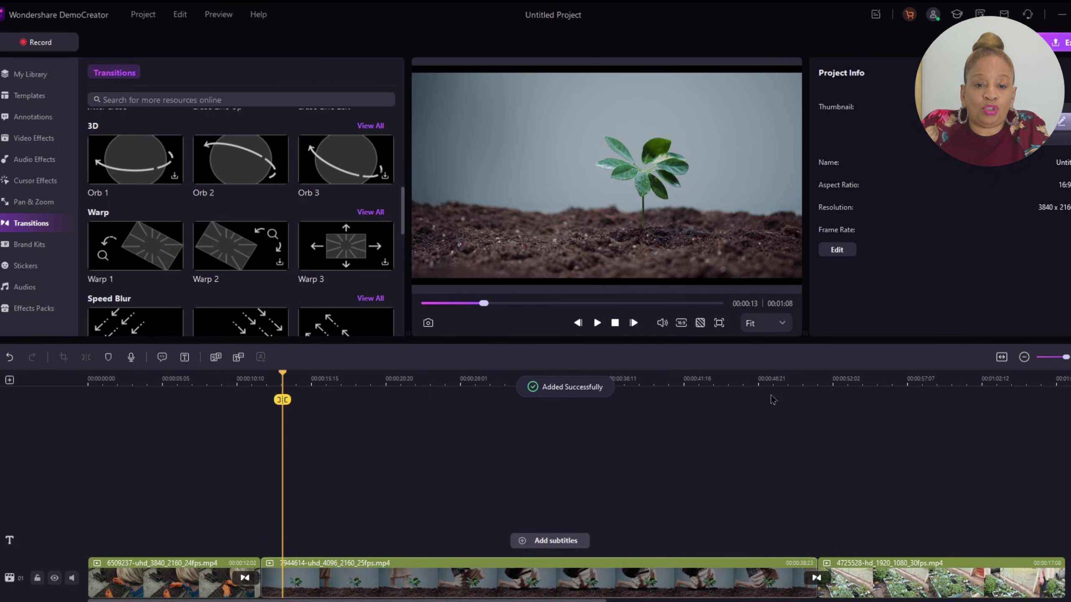
{"action": "key", "text": "space"}
{"action": "left_click", "coordinate": [769, 382]}
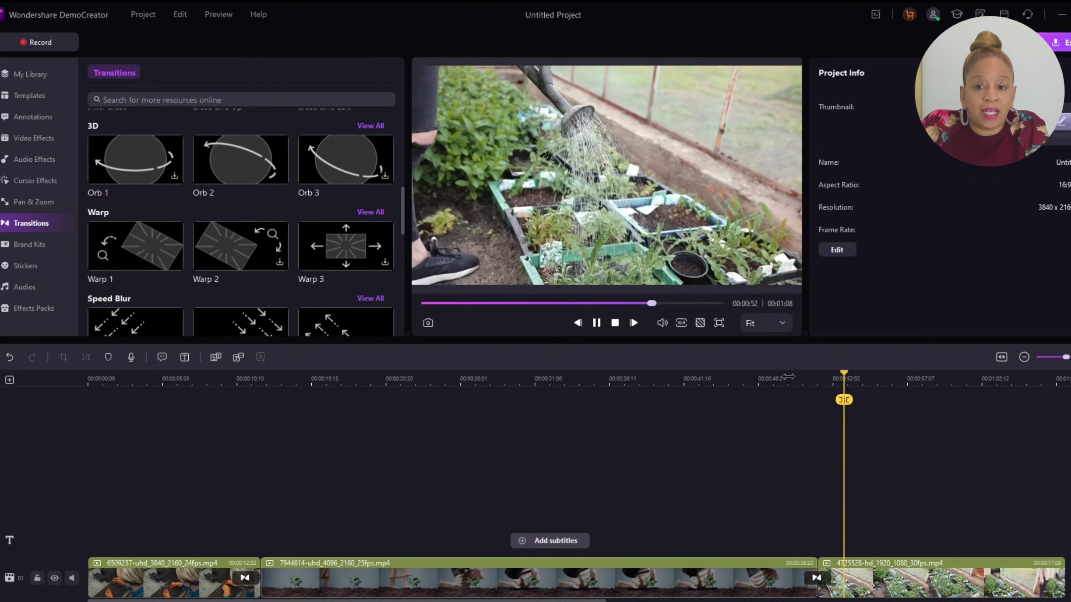
{"action": "key", "text": "space"}
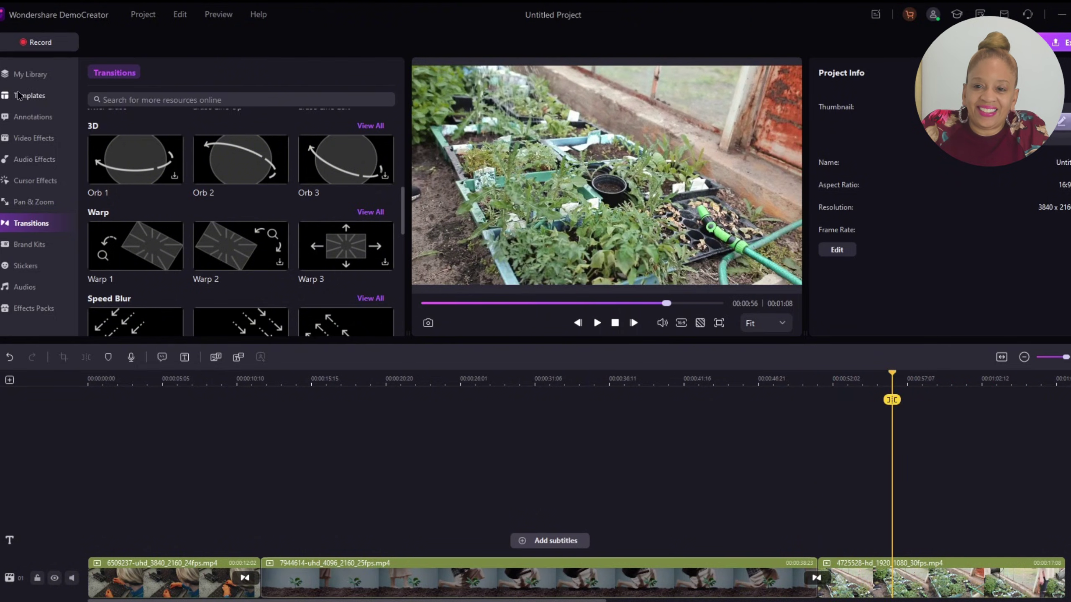
- Append another gardening clip to the timeline and join it with a transition
{"action": "left_click", "coordinate": [31, 75]}
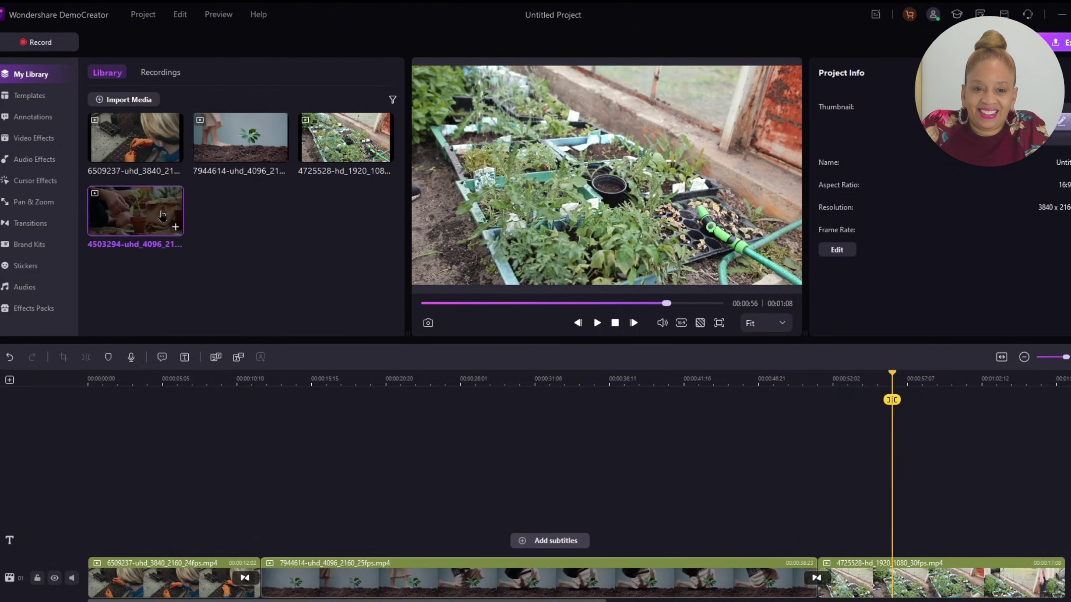
{"action": "left_click_drag", "start_coordinate": [156, 215], "coordinate": [1068, 561]}
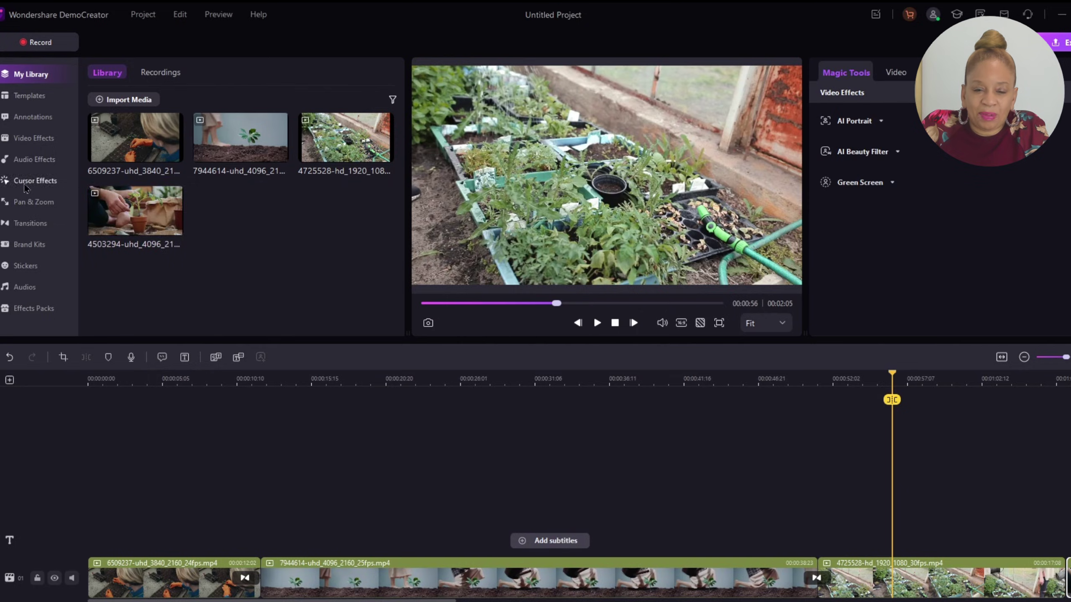
{"action": "left_click", "coordinate": [31, 223]}
{"action": "scroll", "coordinate": [253, 232], "scroll_direction": "down", "scroll_amount": 5}
{"action": "left_click_drag", "start_coordinate": [259, 253], "coordinate": [1065, 581]}
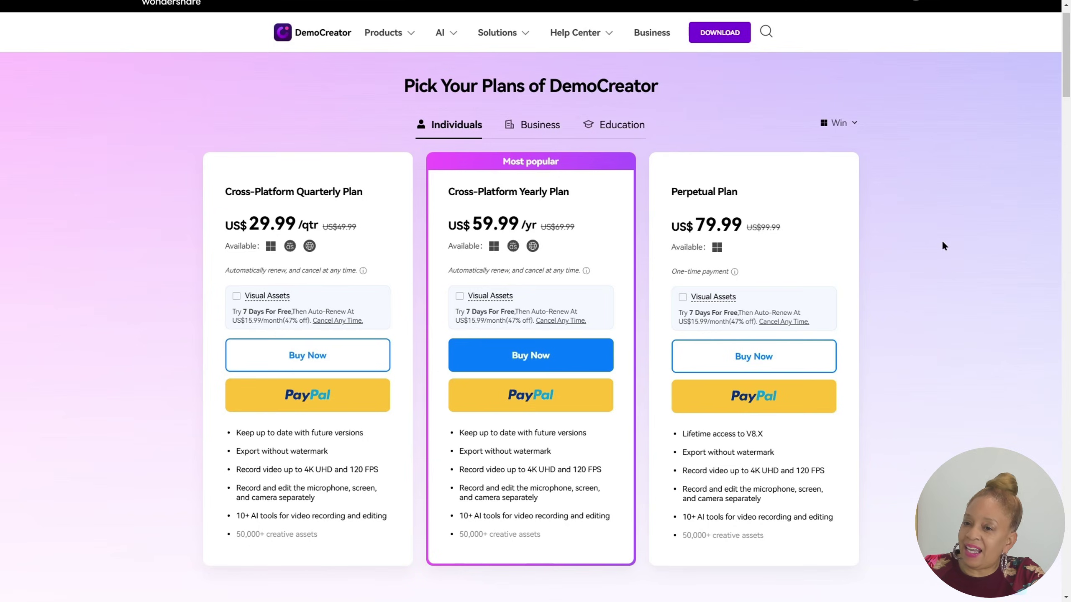
- Scroll the pricing page past the plan comparison to payment methods and Creative Assets
{"action": "scroll", "coordinate": [938, 244], "scroll_direction": "down", "scroll_amount": 10}
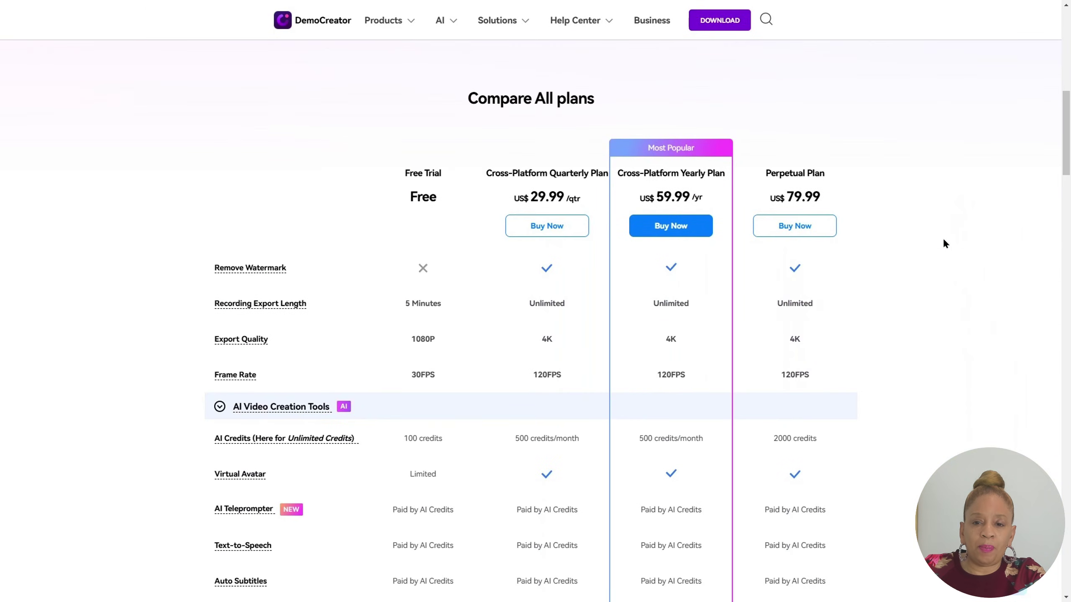
{"action": "scroll", "coordinate": [989, 195], "scroll_direction": "down", "scroll_amount": 1}
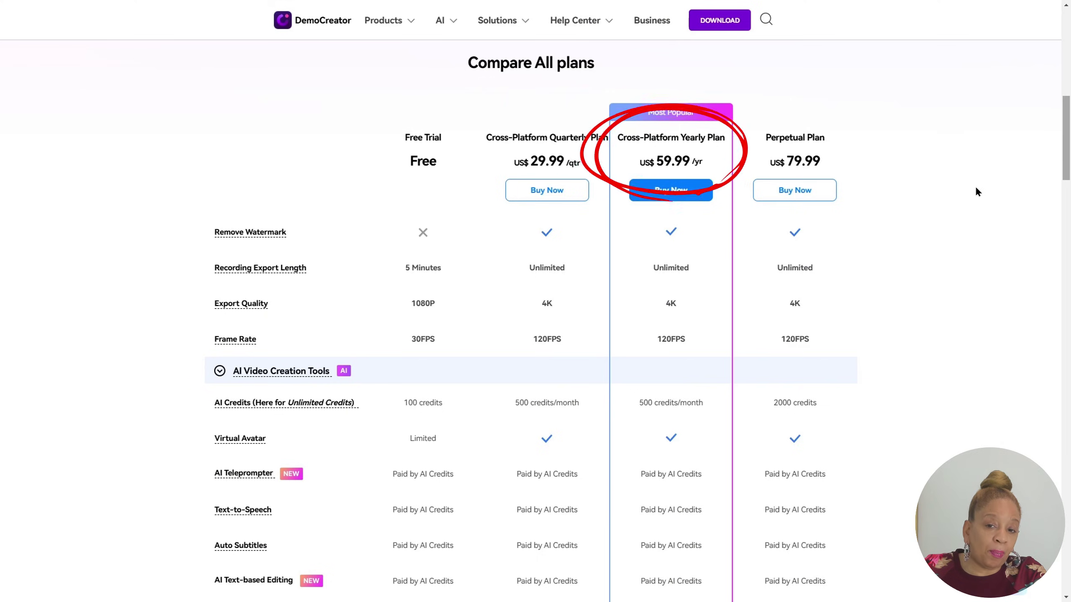
{"action": "scroll", "coordinate": [975, 186], "scroll_direction": "down", "scroll_amount": 2}
{"action": "scroll", "coordinate": [980, 195], "scroll_direction": "down", "scroll_amount": 4}
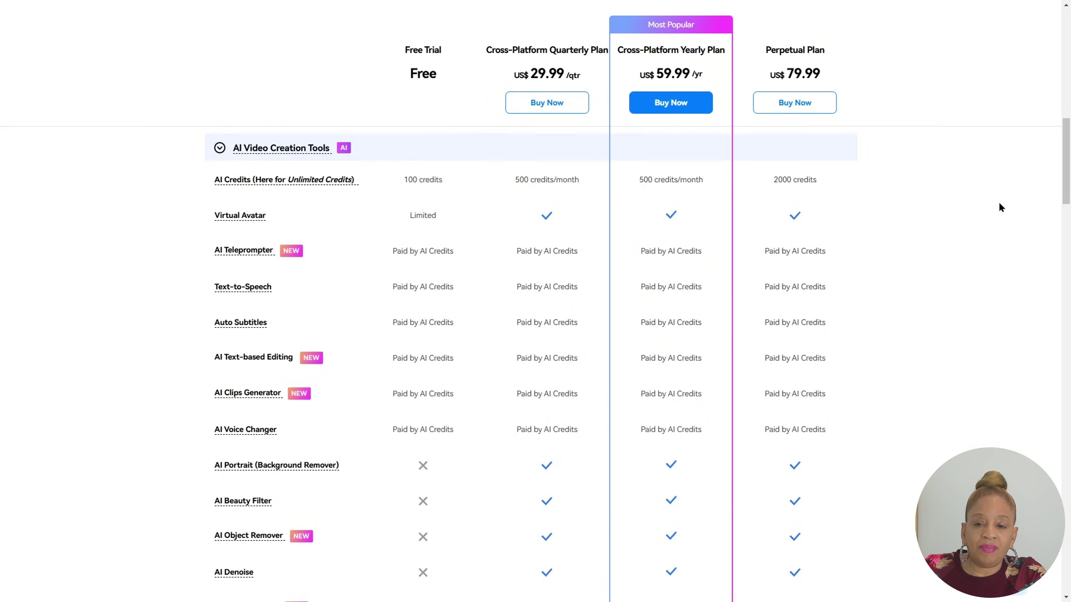
{"action": "scroll", "coordinate": [999, 204], "scroll_direction": "down", "scroll_amount": 1}
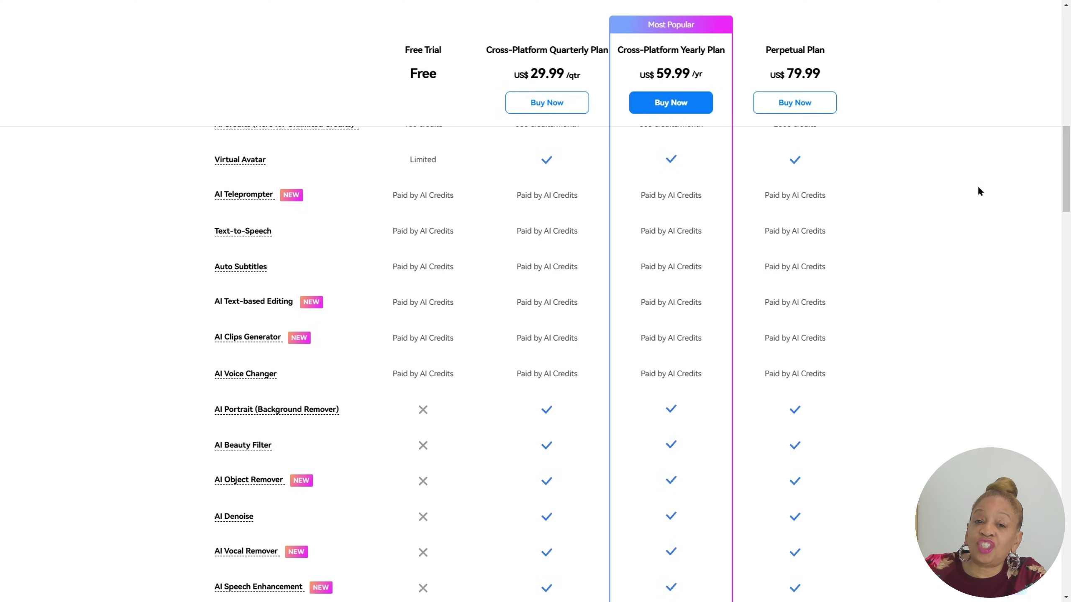
{"action": "scroll", "coordinate": [985, 186], "scroll_direction": "down", "scroll_amount": 1}
{"action": "scroll", "coordinate": [997, 192], "scroll_direction": "down", "scroll_amount": 1}
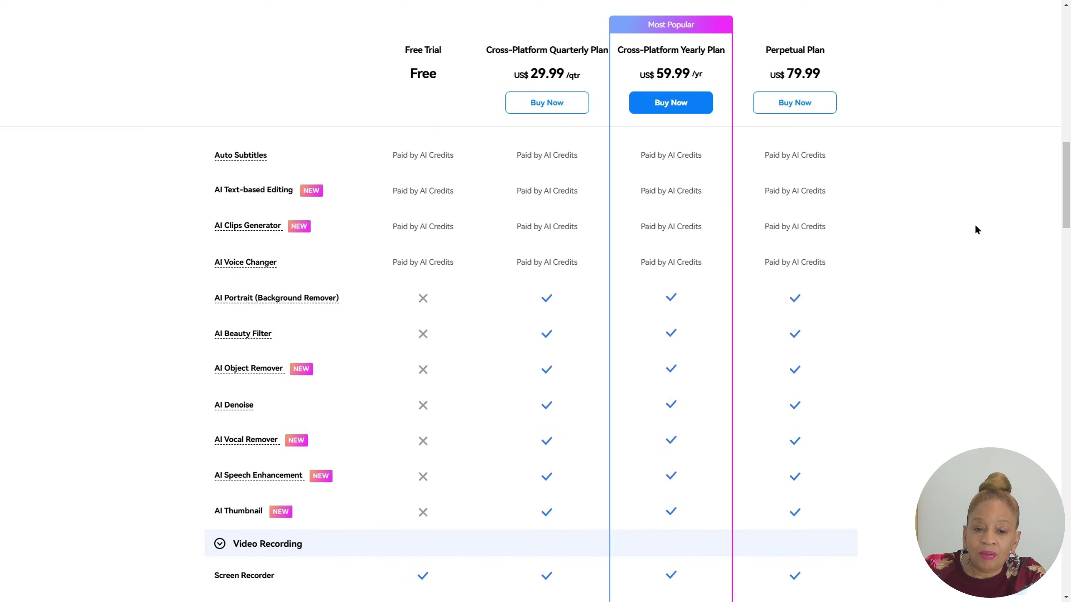
{"action": "scroll", "coordinate": [962, 236], "scroll_direction": "down", "scroll_amount": 1}
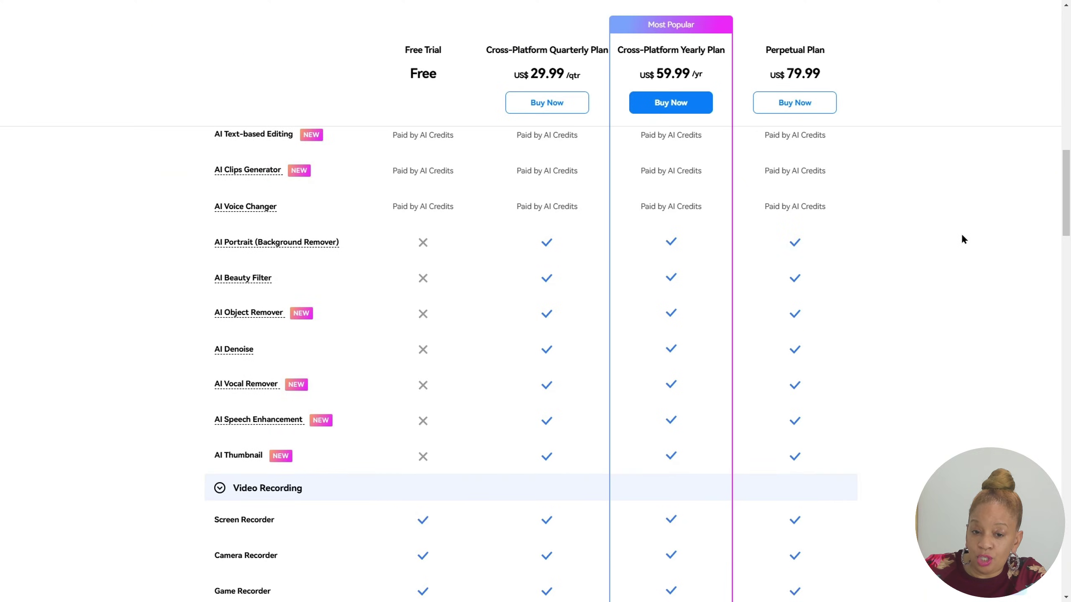
{"action": "scroll", "coordinate": [962, 237], "scroll_direction": "down", "scroll_amount": 1}
{"action": "scroll", "coordinate": [963, 238], "scroll_direction": "down", "scroll_amount": 1}
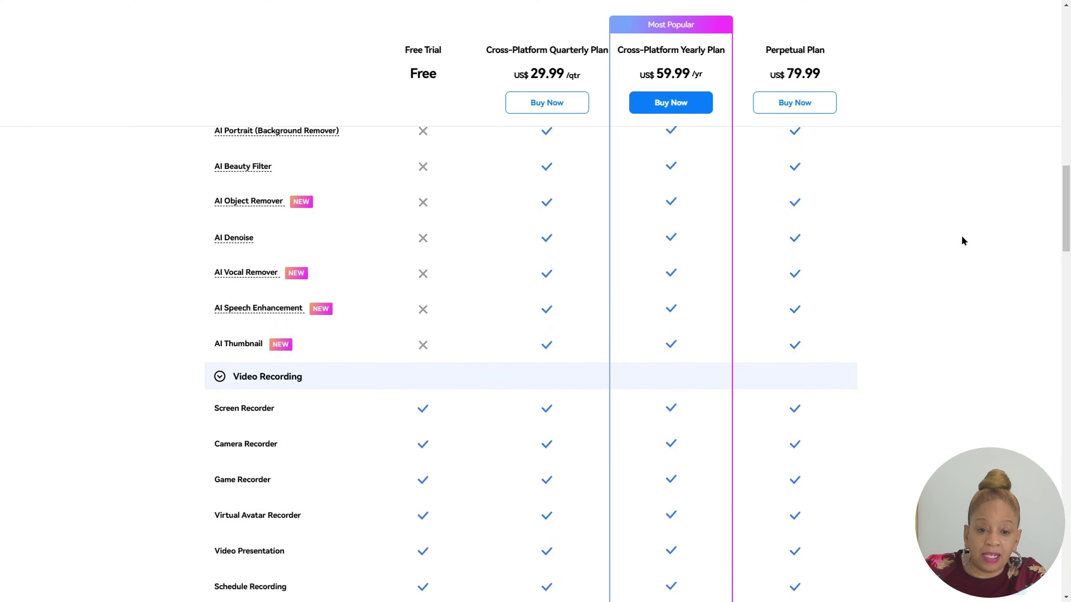
{"action": "scroll", "coordinate": [962, 238], "scroll_direction": "down", "scroll_amount": 3}
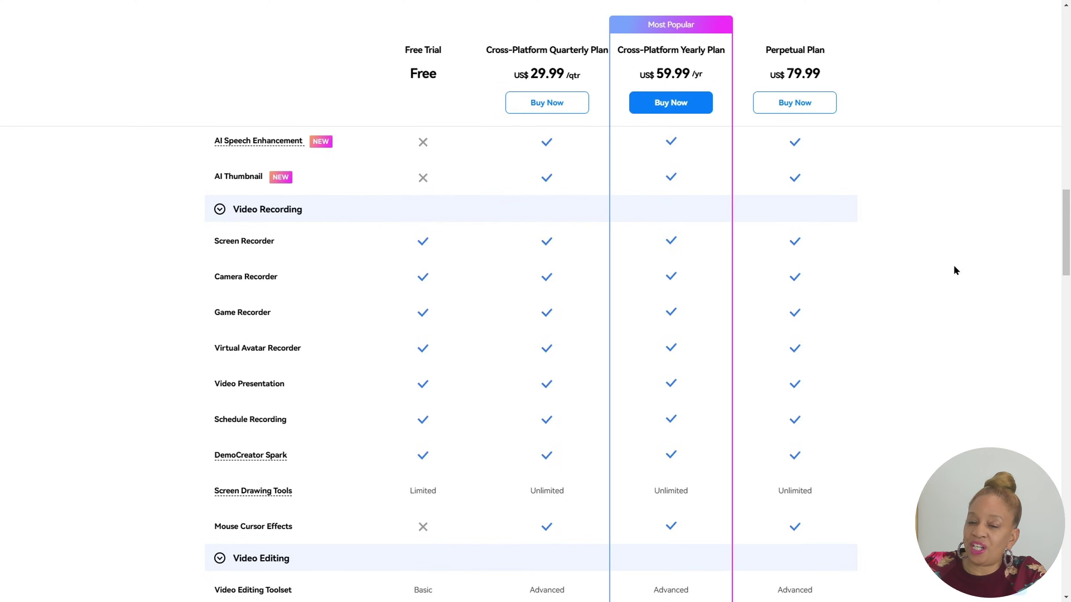
{"action": "scroll", "coordinate": [954, 270], "scroll_direction": "down", "scroll_amount": 3}
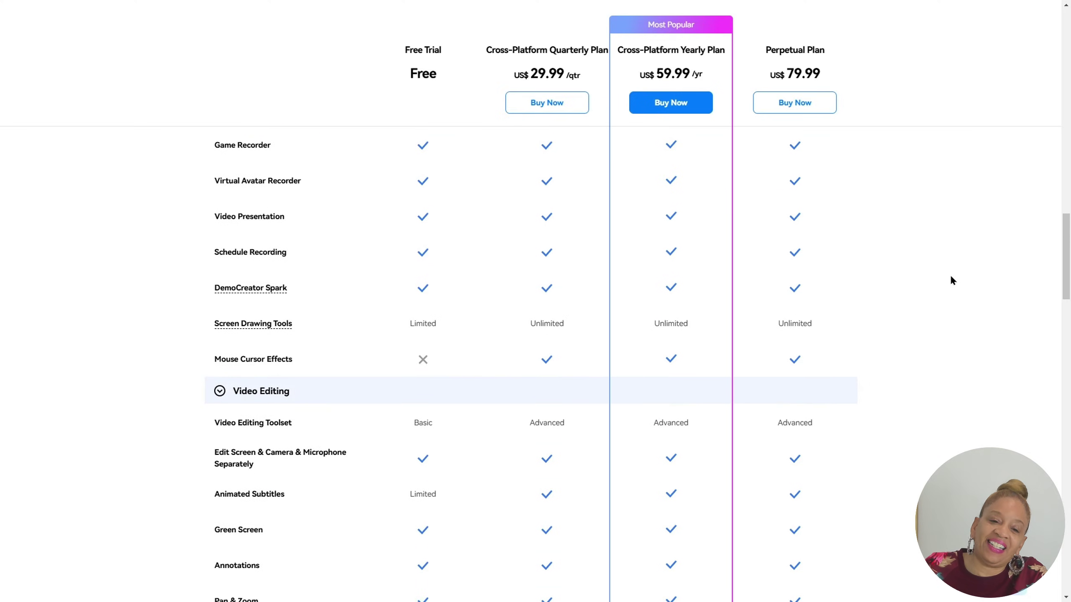
{"action": "scroll", "coordinate": [952, 281], "scroll_direction": "down", "scroll_amount": 1}
{"action": "scroll", "coordinate": [952, 281], "scroll_direction": "down", "scroll_amount": 1}
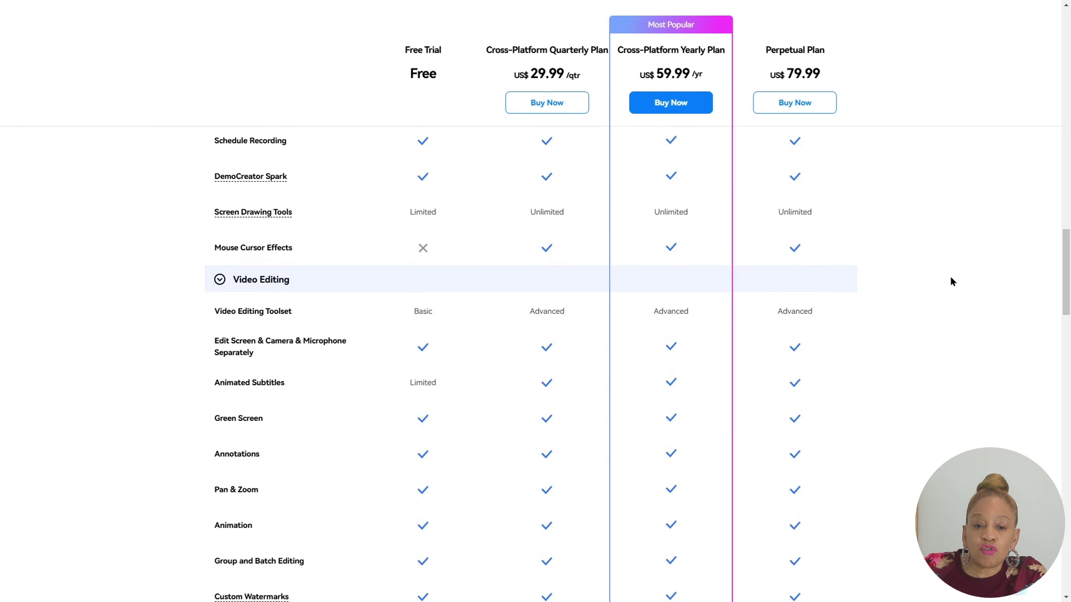
{"action": "scroll", "coordinate": [952, 280], "scroll_direction": "down", "scroll_amount": 1}
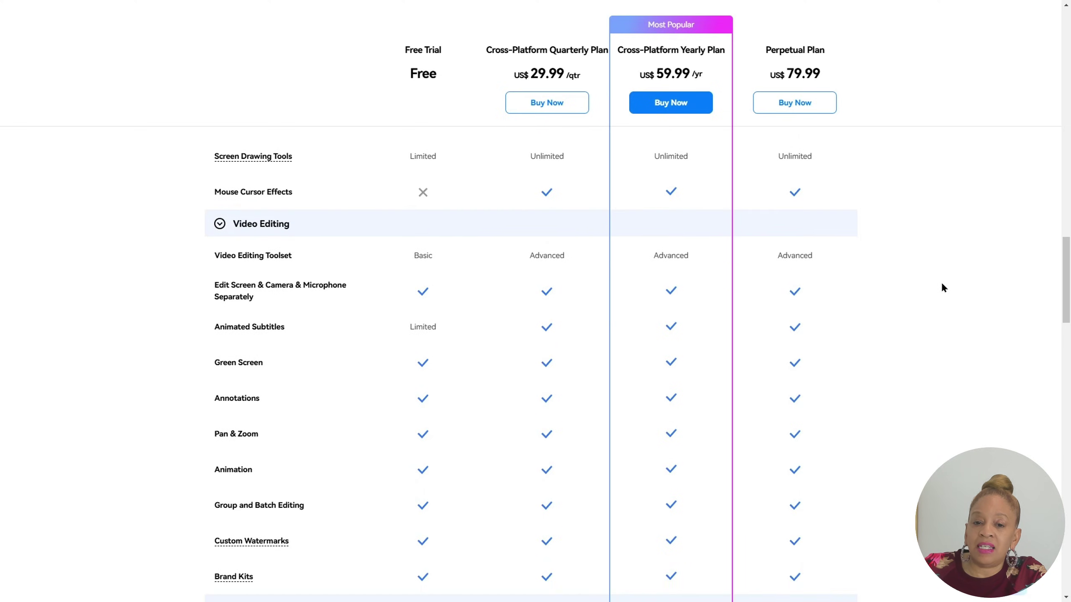
{"action": "scroll", "coordinate": [943, 285], "scroll_direction": "down", "scroll_amount": 1}
{"action": "scroll", "coordinate": [942, 288], "scroll_direction": "down", "scroll_amount": 4}
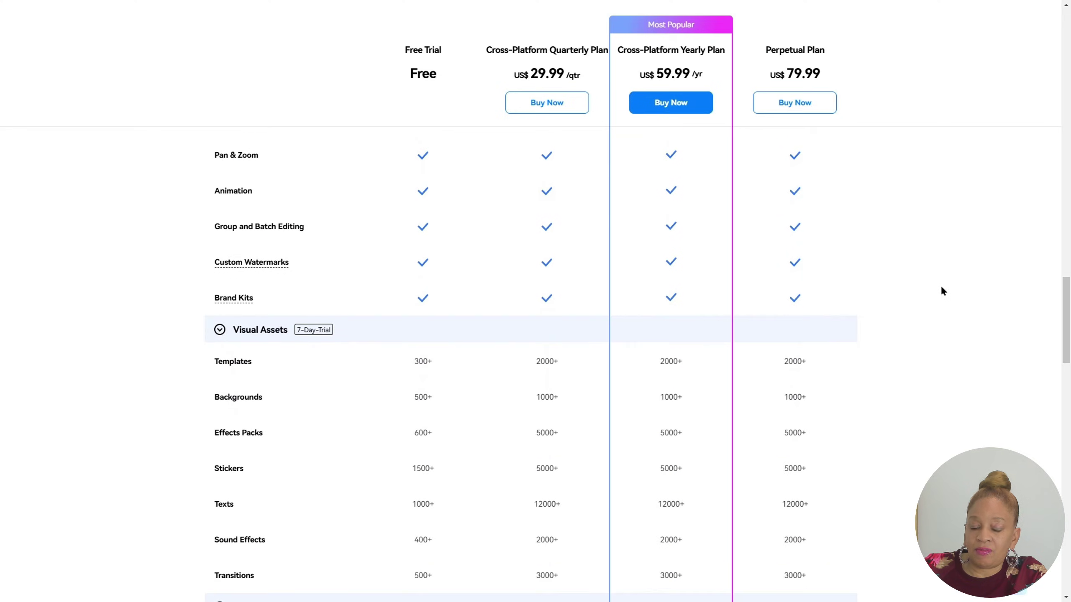
{"action": "scroll", "coordinate": [942, 288], "scroll_direction": "down", "scroll_amount": 2}
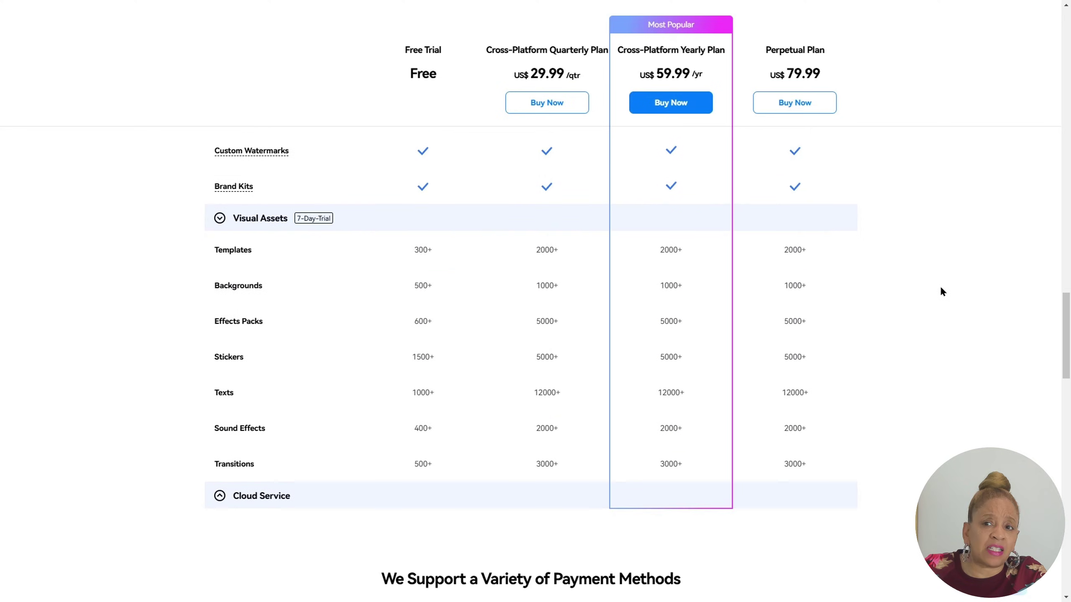
{"action": "scroll", "coordinate": [939, 288], "scroll_direction": "down", "scroll_amount": 6}
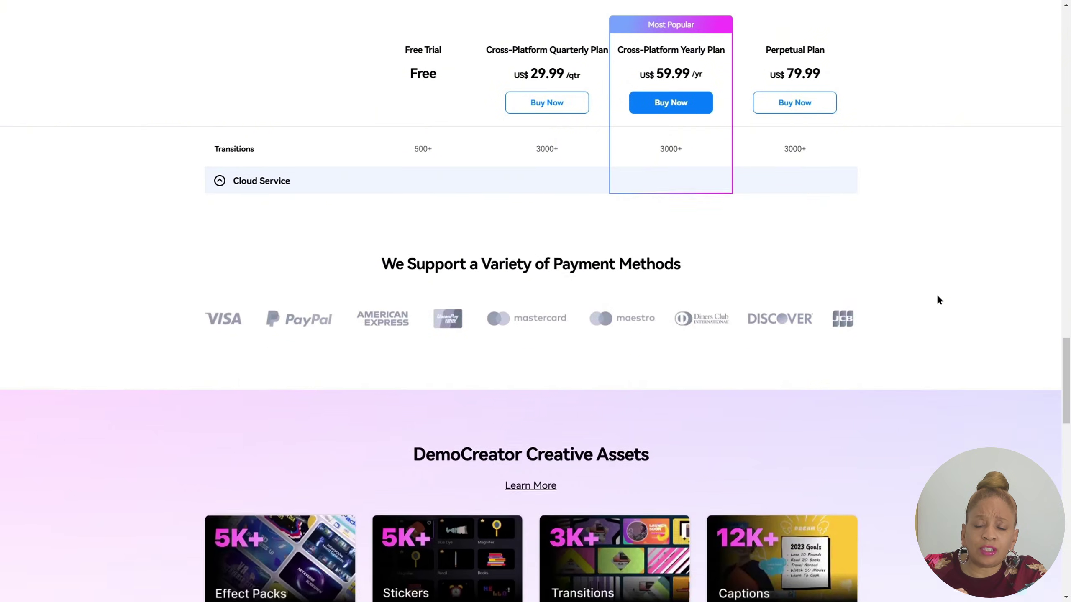
{"action": "scroll", "coordinate": [939, 298], "scroll_direction": "down", "scroll_amount": 2}
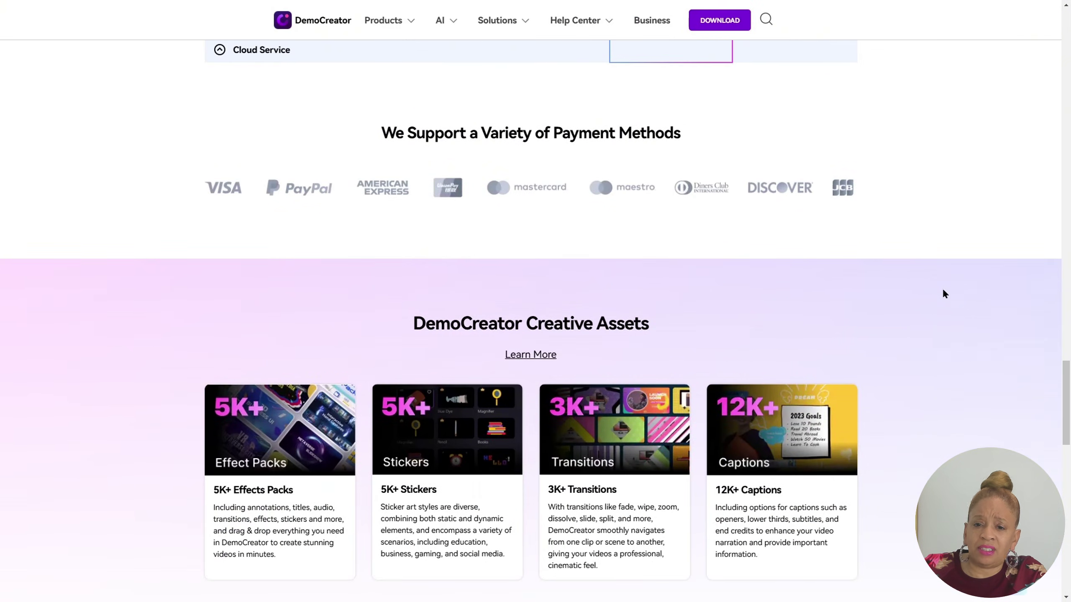